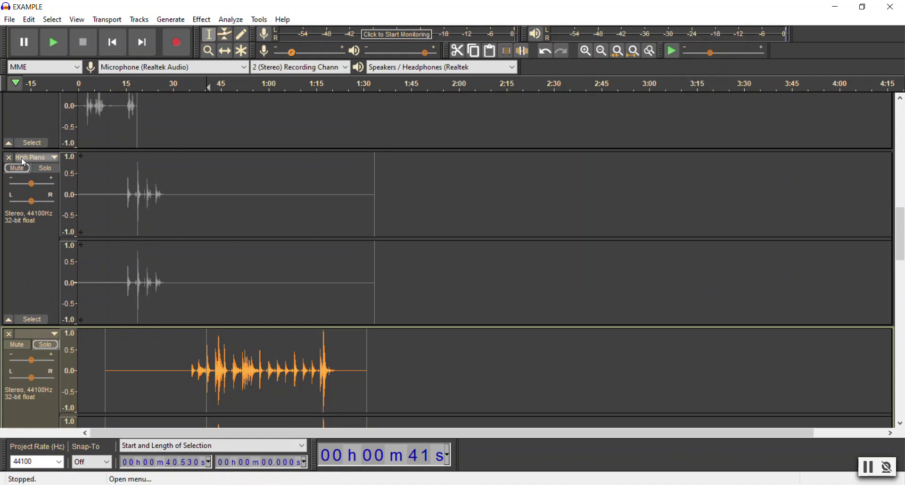
- Turn off solo on the unnamed track below High Piano and look over the other tracks in the project
click(17, 168)
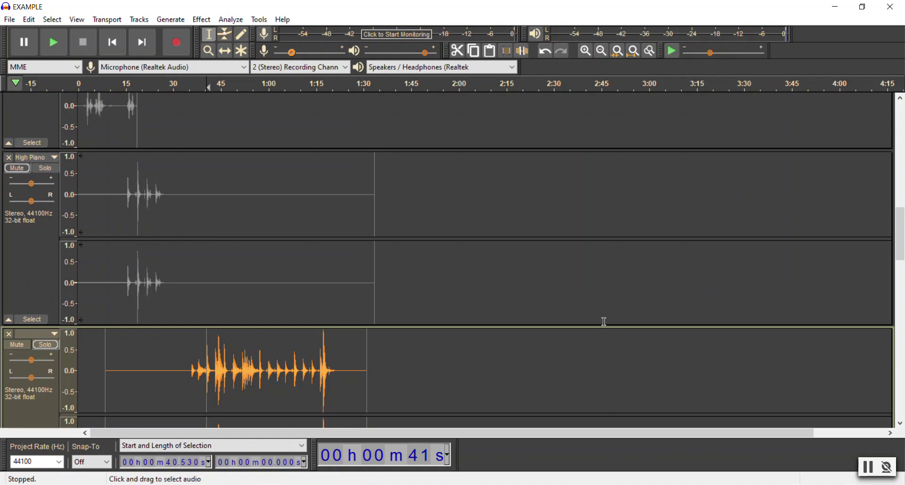
click(585, 50)
click(586, 50)
click(586, 51)
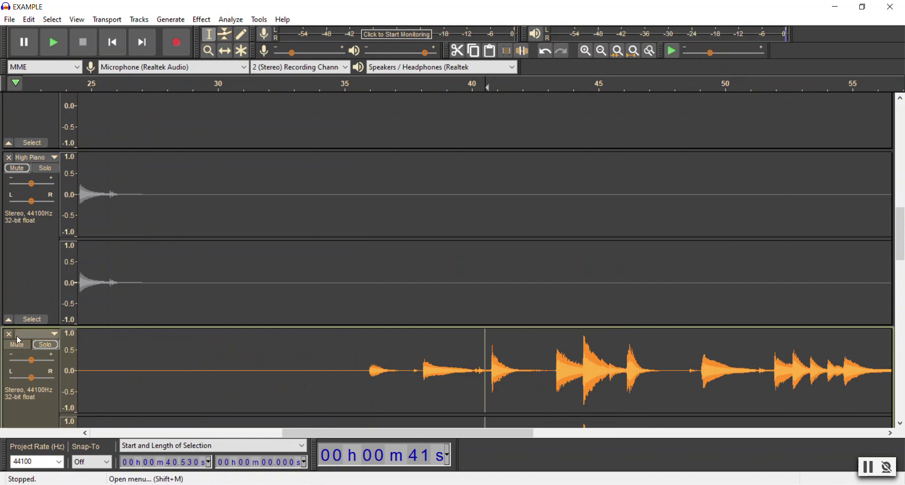
click(45, 345)
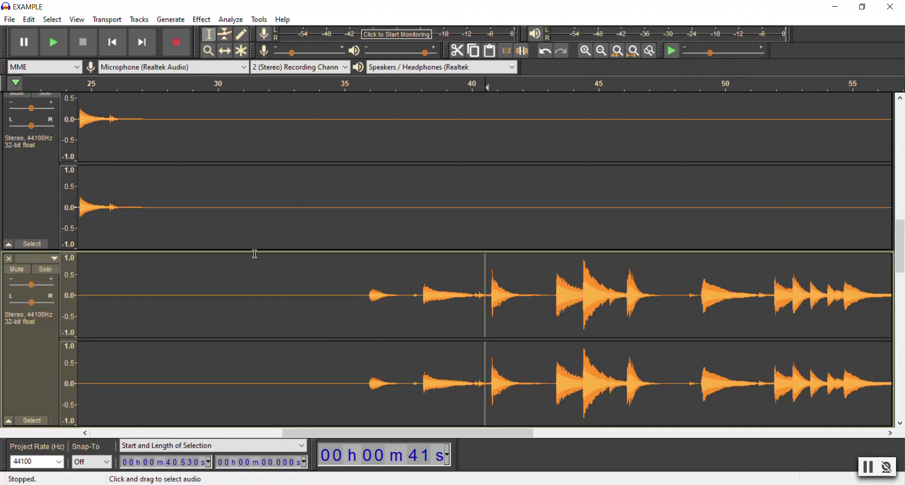
click(601, 51)
click(601, 51)
click(601, 51)
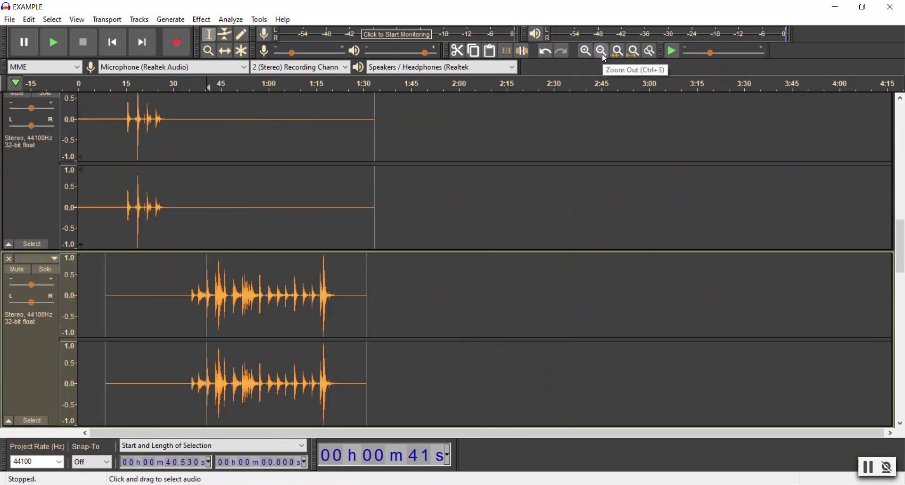
click(601, 51)
scroll(299, 283, up, 10)
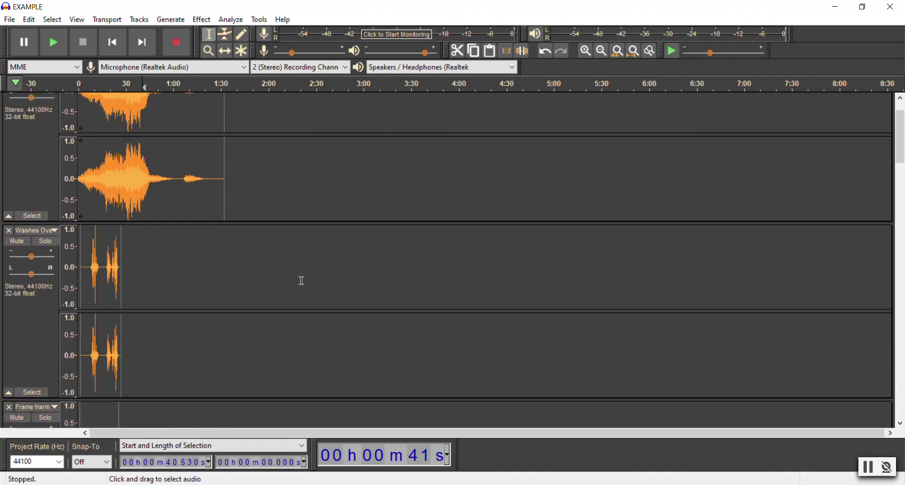
scroll(300, 290, down, 10)
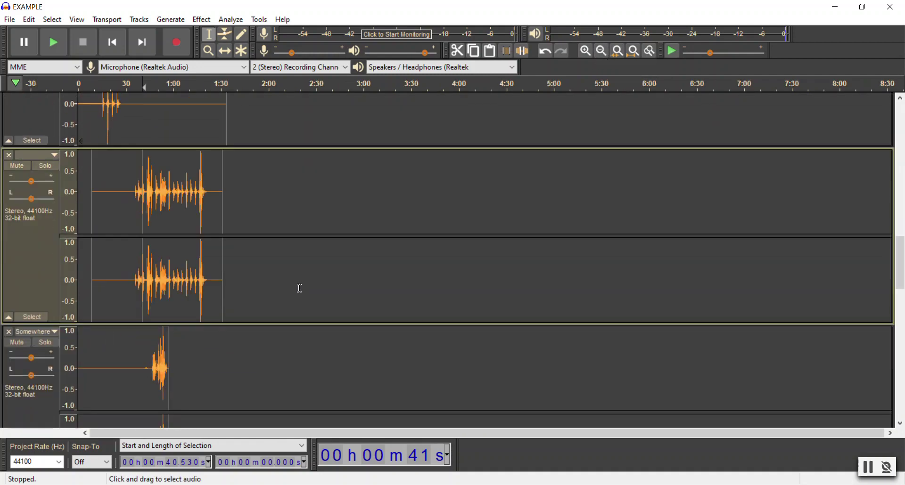
- Solo the unnamed track between High Piano and Somewhere
click(585, 51)
click(585, 51)
click(585, 51)
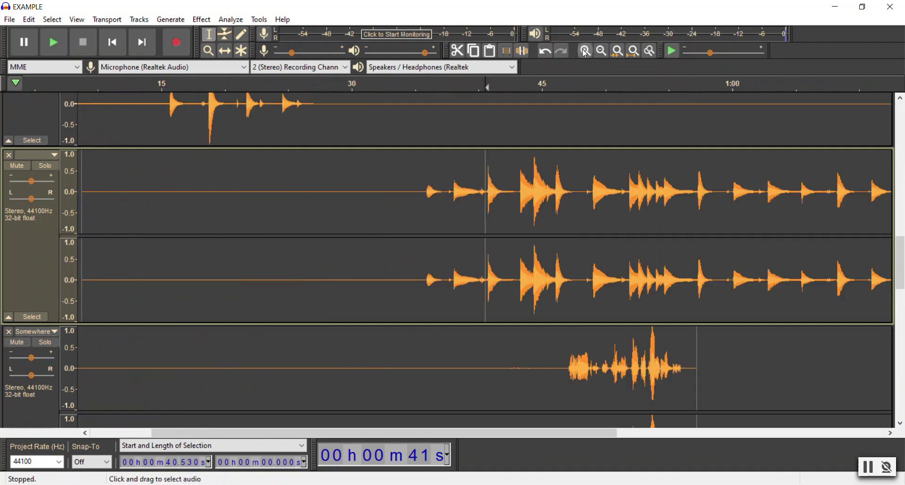
click(45, 167)
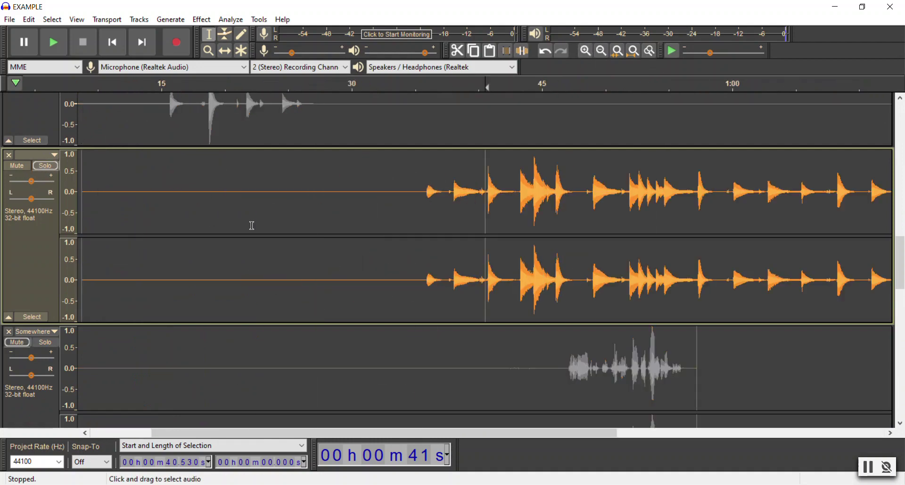
- Listen briefly to the soloed track from just before its first note, at about 35.85 s
click(410, 206)
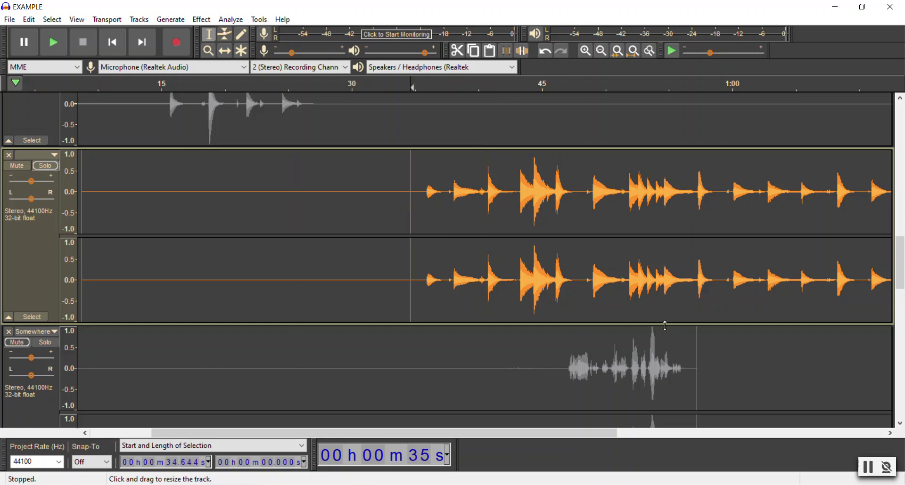
click(425, 191)
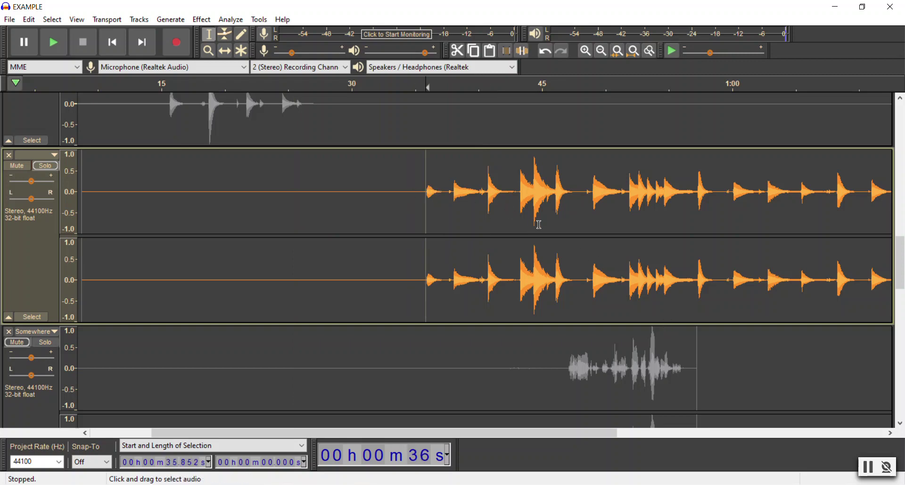
key(space)
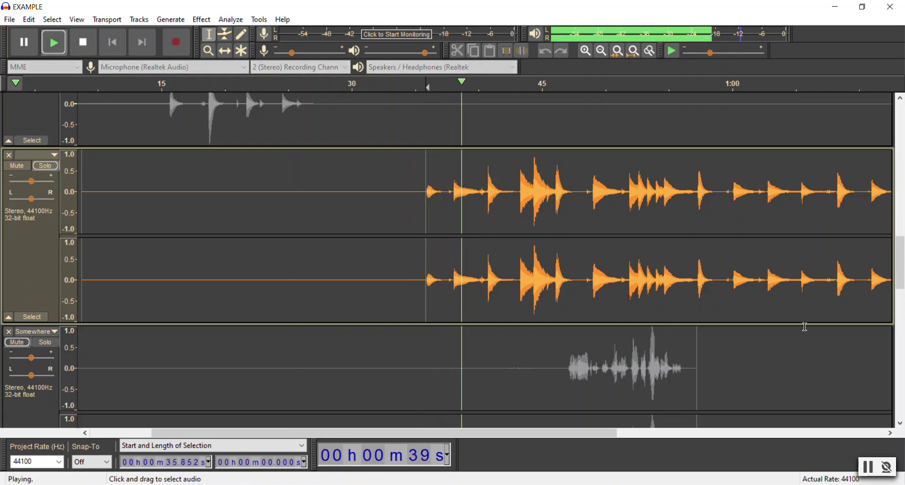
key(space)
- Name the soloed unnamed track "Low Piano"
click(38, 155)
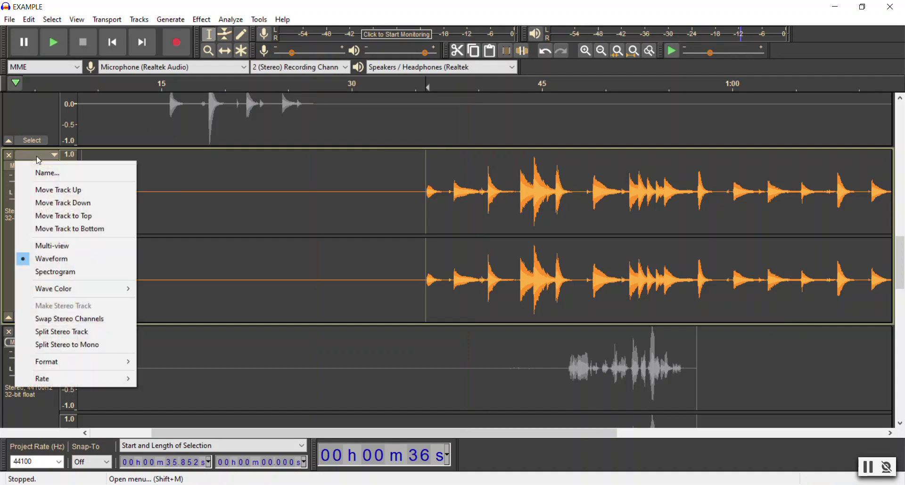
click(47, 173)
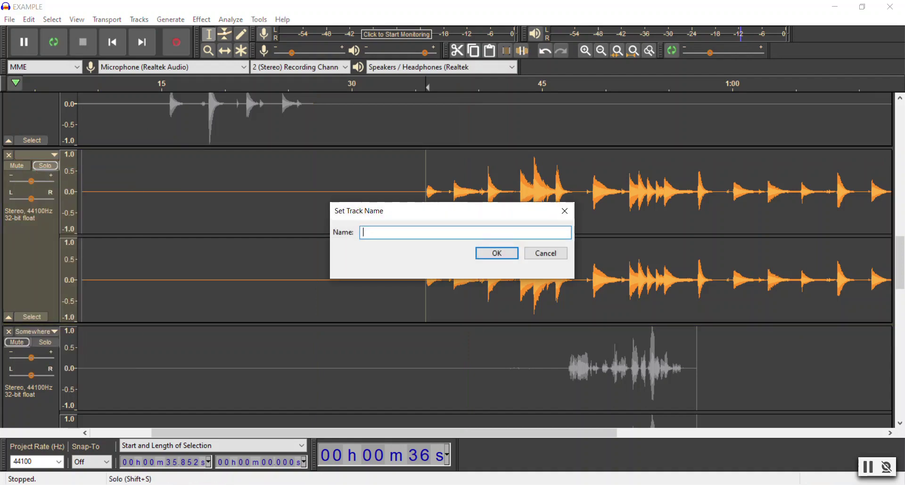
text(Low Piano)
key(Return)
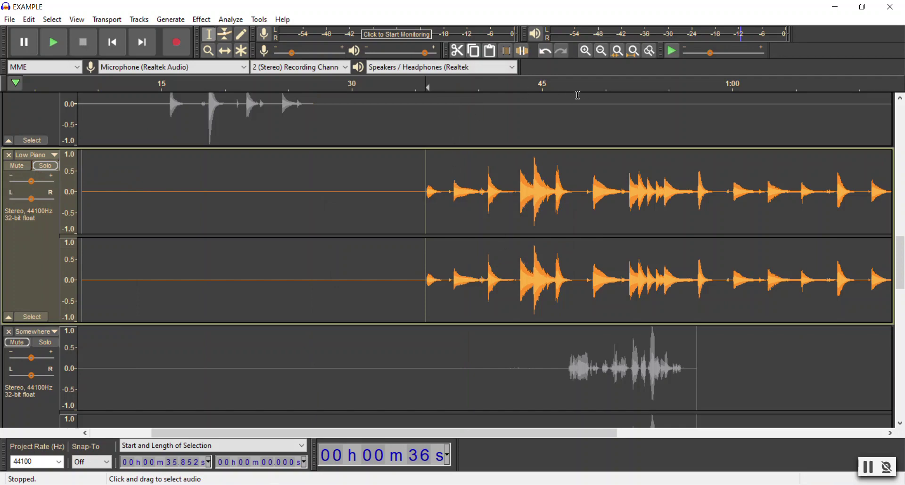
- Examine the Low Piano notes between about 40 and 47 s and the available sound generators
click(584, 52)
click(585, 52)
click(585, 52)
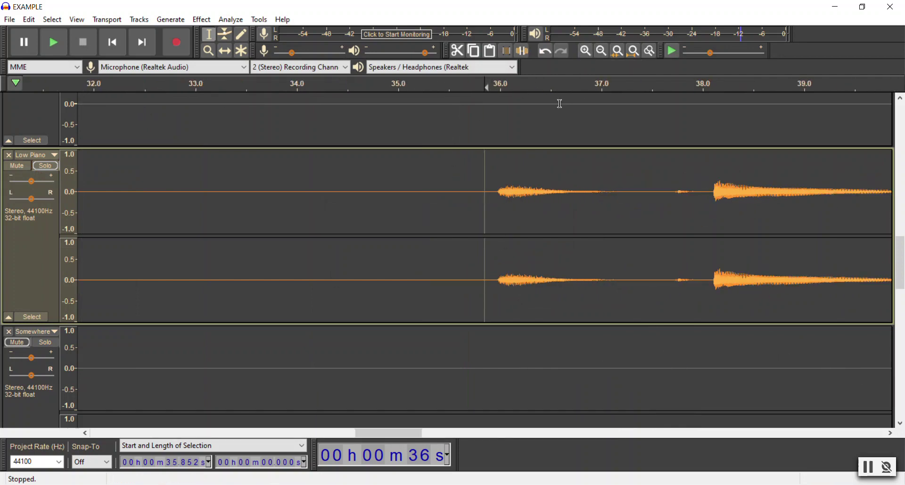
drag(393, 435, 457, 433)
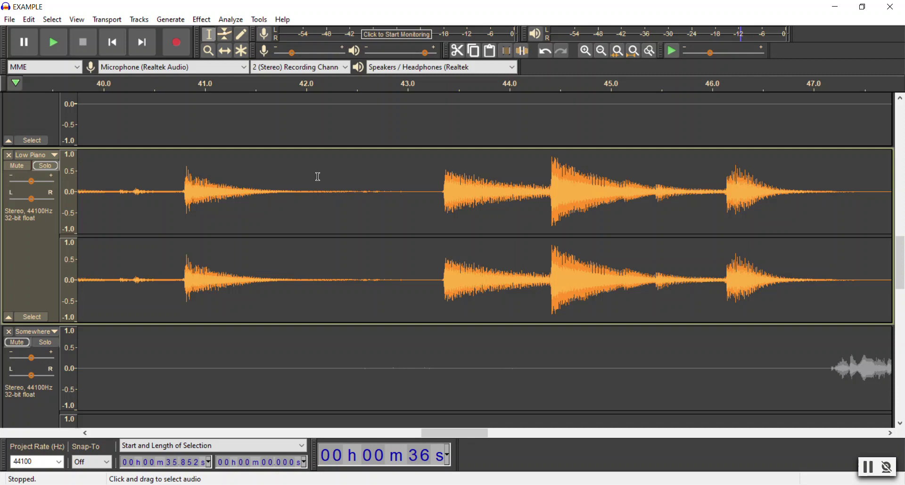
click(169, 21)
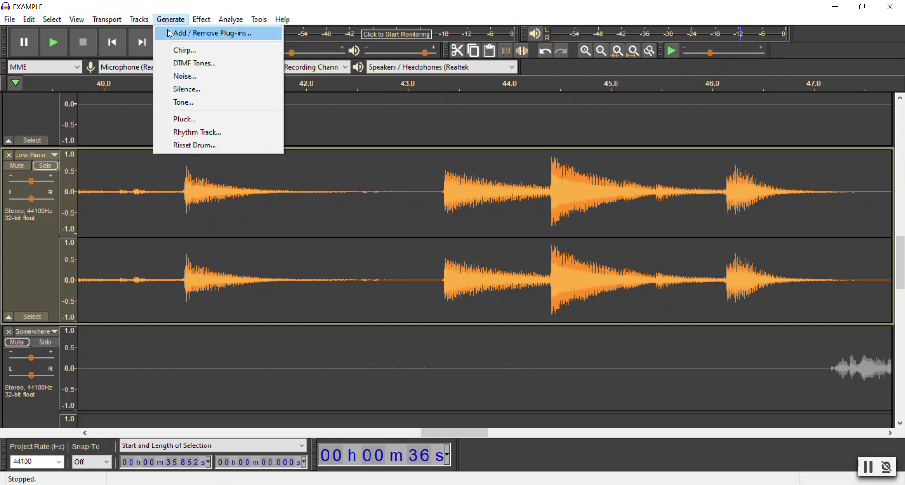
mouse_move(283, 20)
click(293, 4)
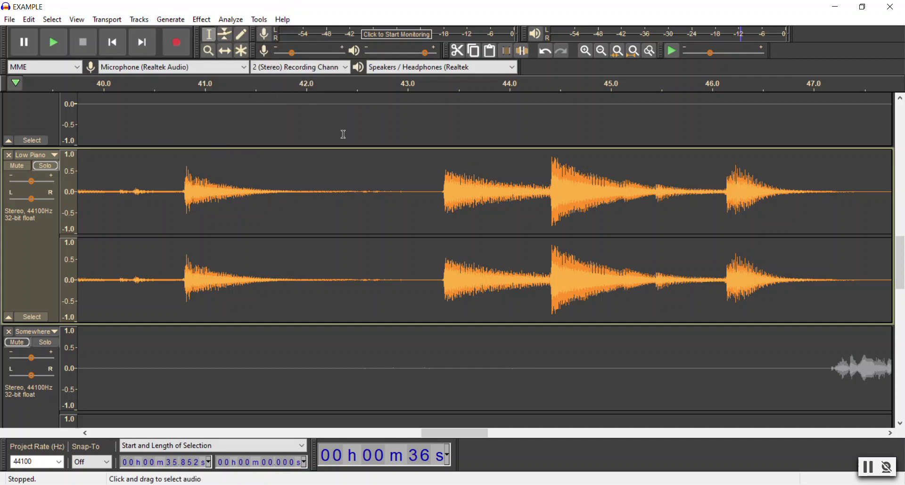
- Select about 0.255 s of quiet audio at 42.887 s on Low Piano and inspect the Silence generator's duration formats without generating anything
drag(421, 187, 396, 187)
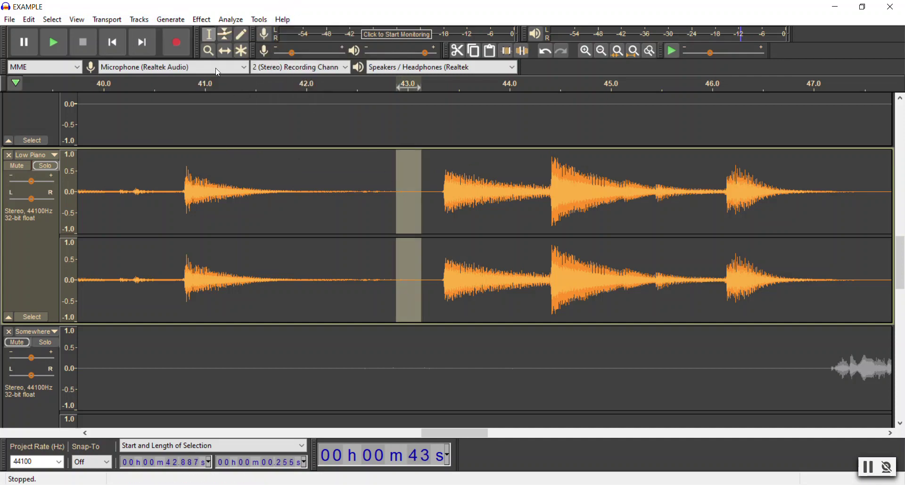
click(168, 21)
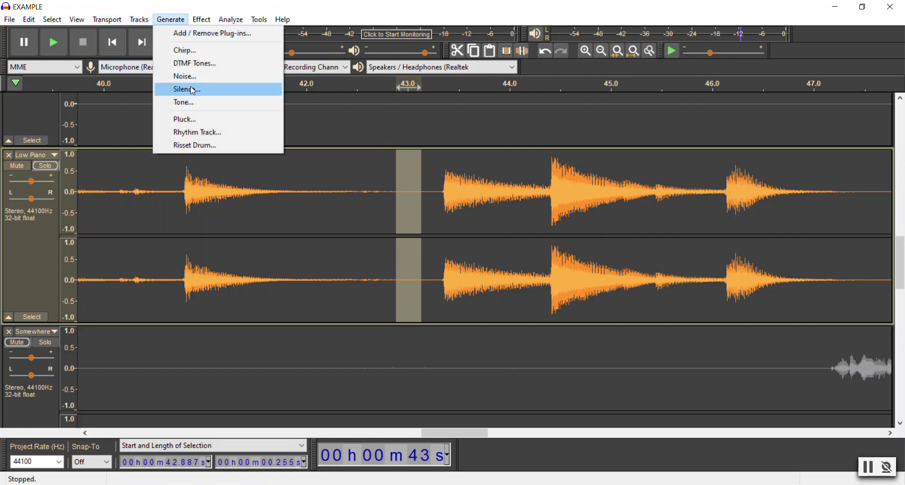
click(168, 89)
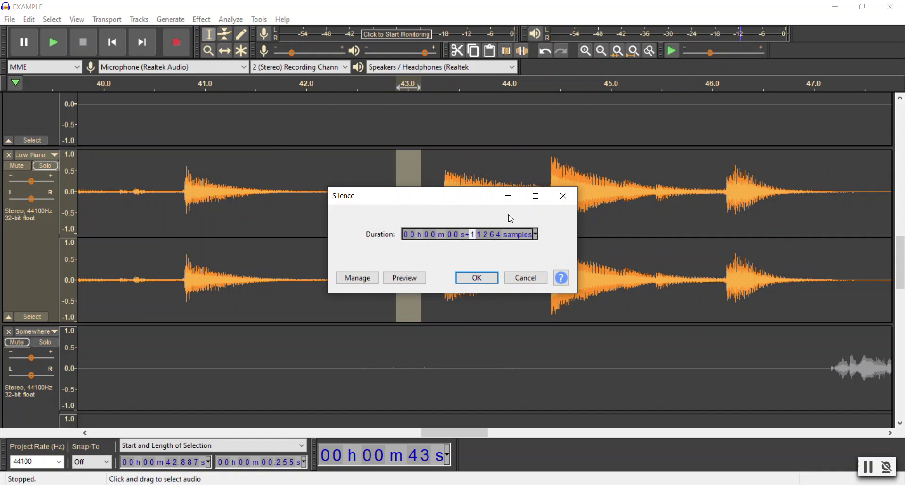
click(487, 234)
click(498, 234)
click(535, 235)
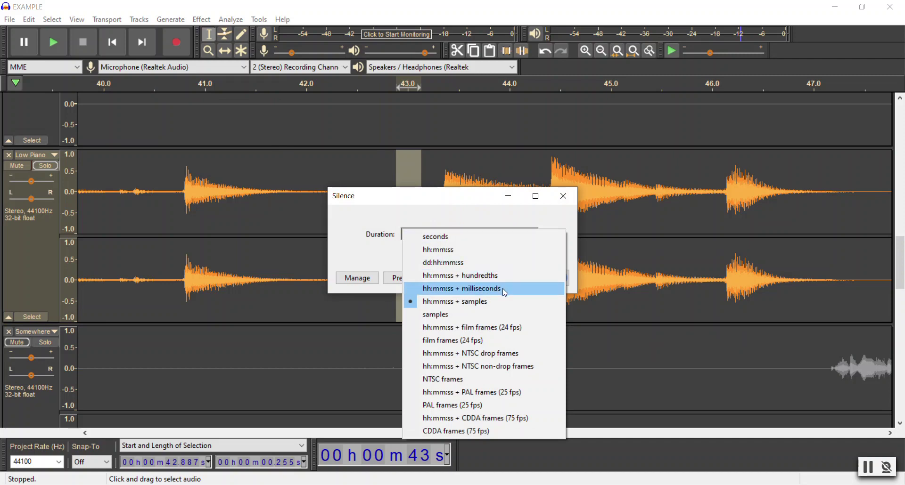
click(495, 216)
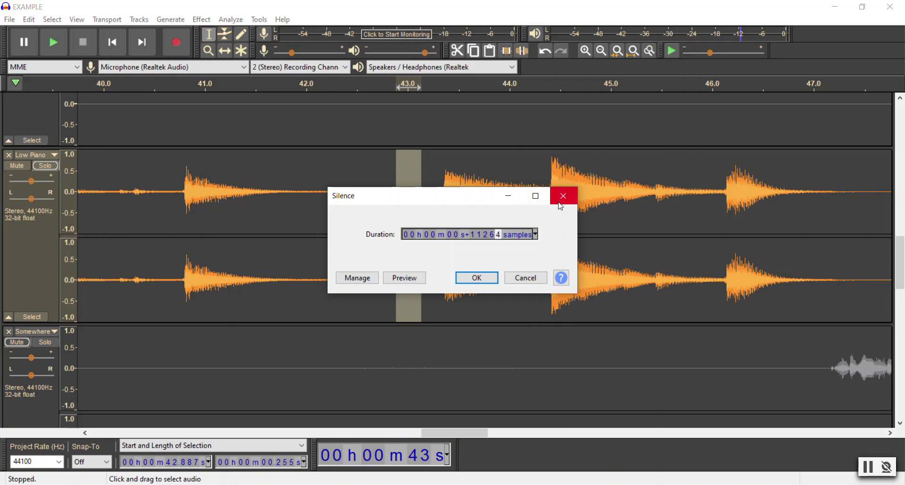
click(562, 200)
- Try copying about 0.033 s of quiet audio at 43.034 s on Low Piano and pasting it at 43.076 s, and undo the paste
click(414, 192)
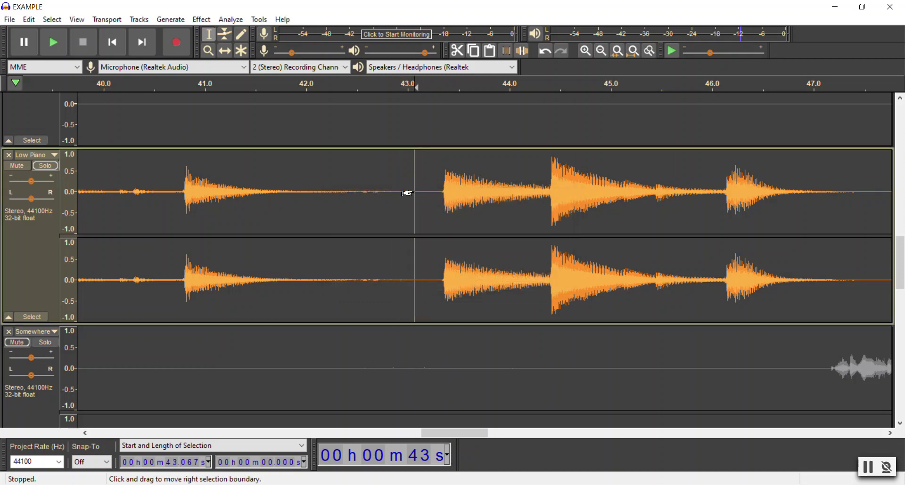
click(585, 51)
click(586, 50)
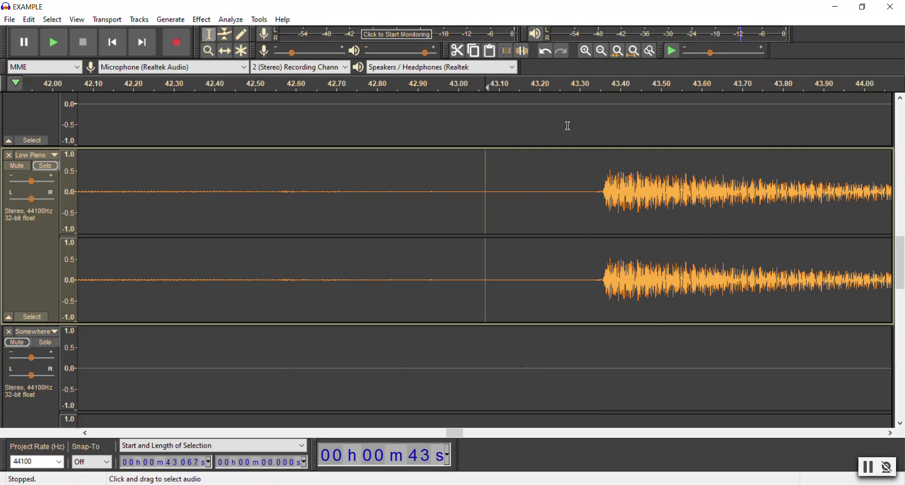
drag(485, 210, 472, 209)
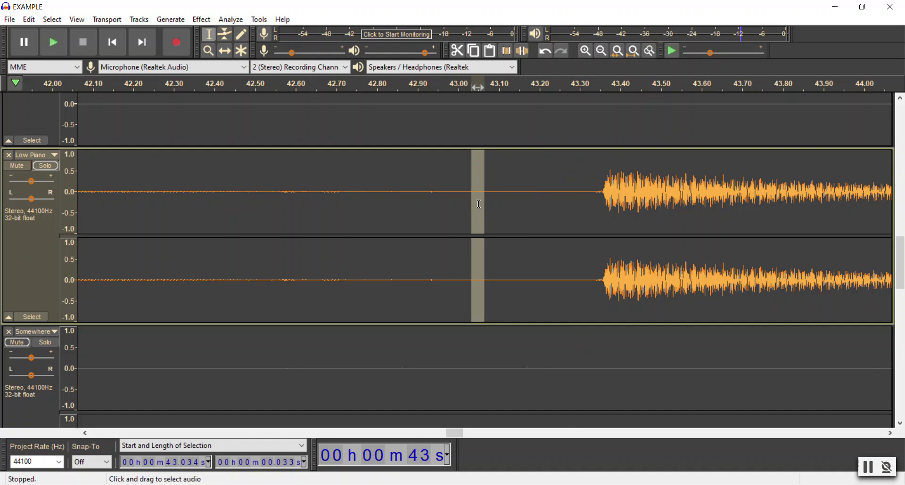
click(488, 204)
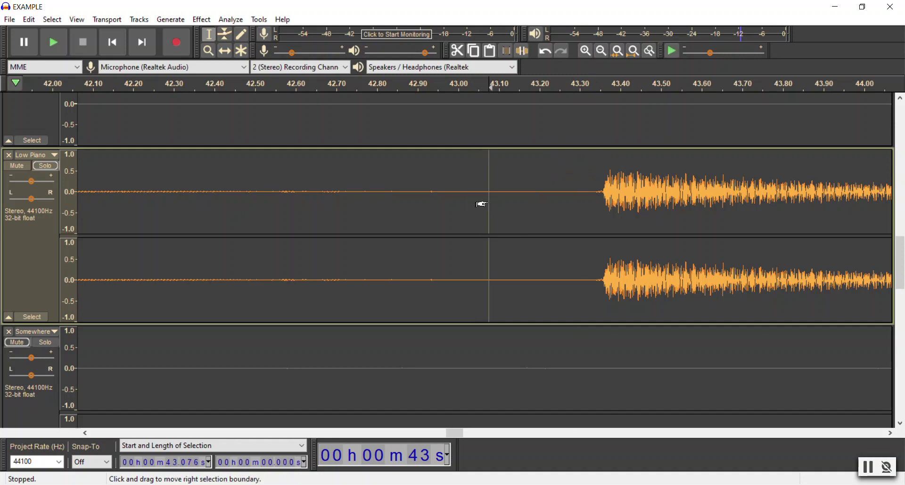
key(ctrl+v)
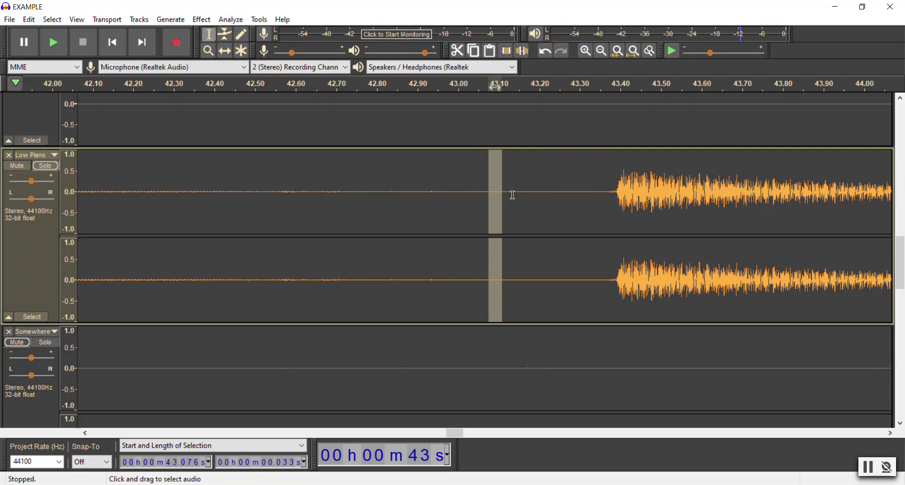
key(ctrl+z)
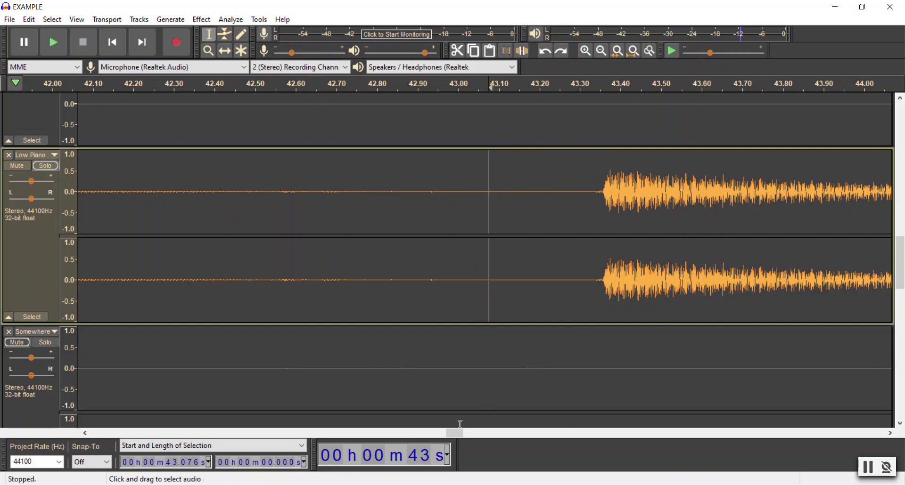
- Select about 0.032 s just before the Low Piano note near 46.1 s, and play the track from 45.639 s
drag(460, 430, 482, 432)
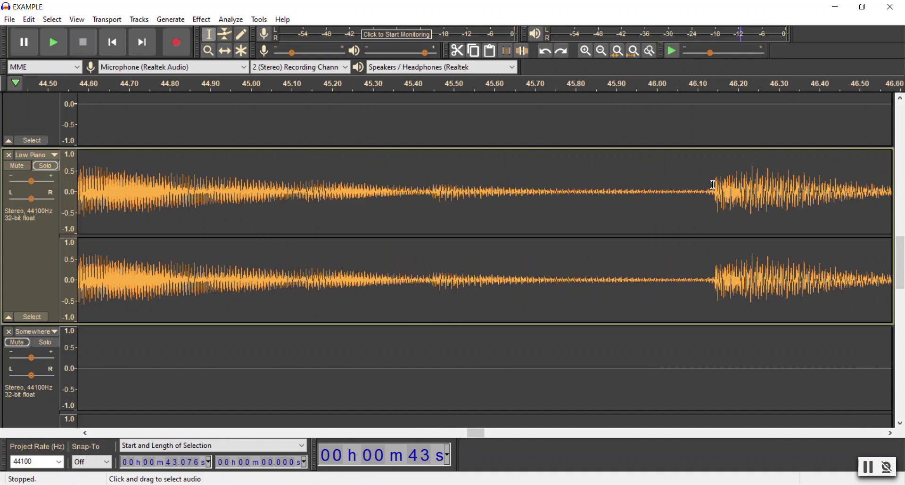
drag(712, 184, 699, 185)
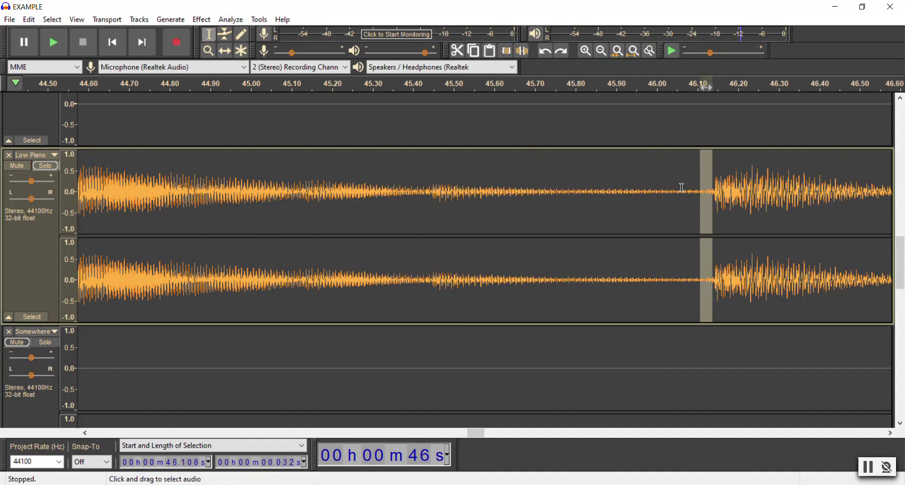
click(604, 52)
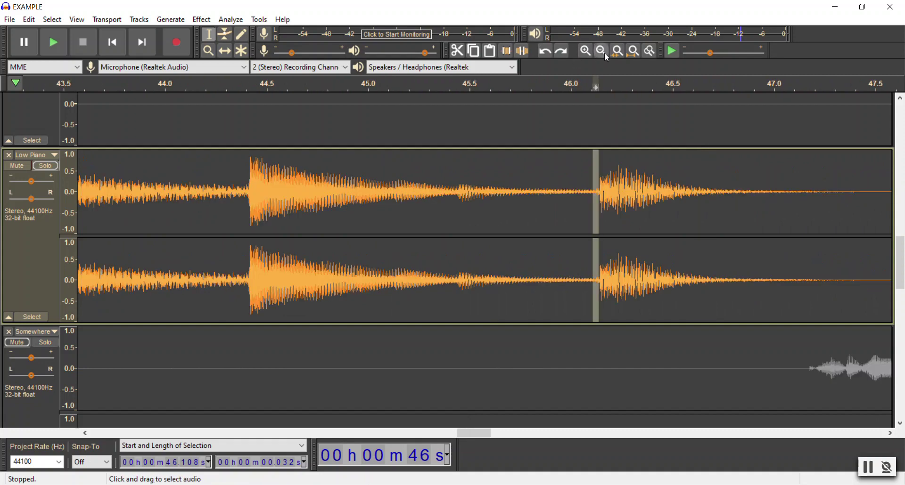
click(605, 54)
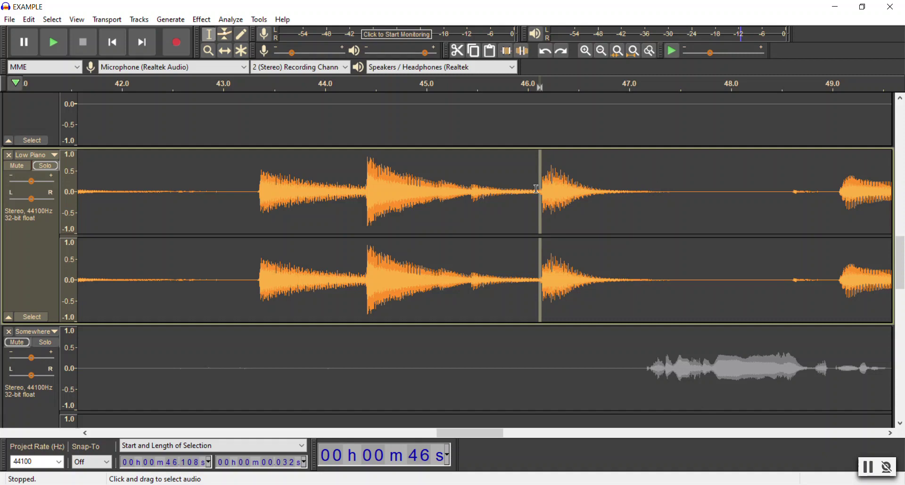
click(491, 191)
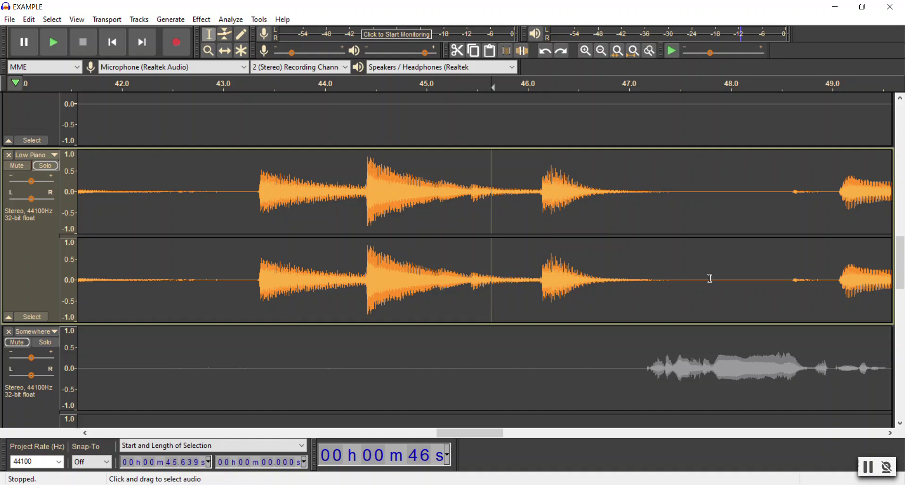
key(space)
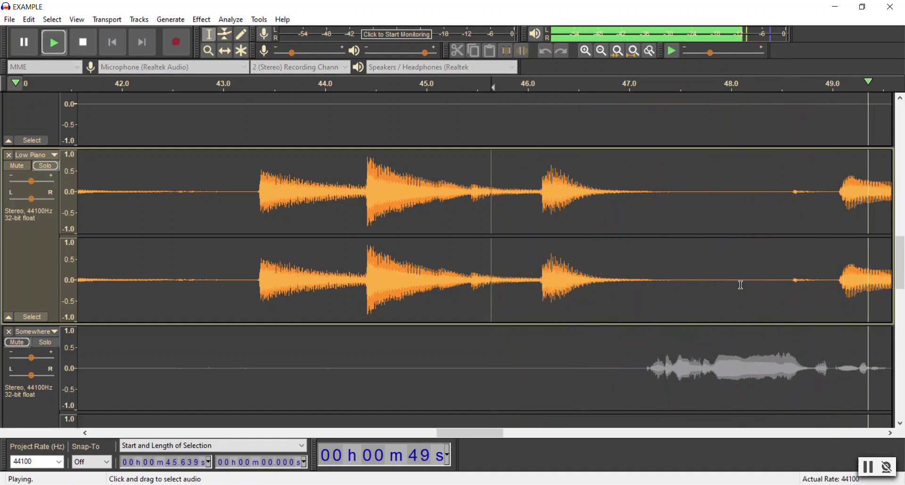
- Stop playback and delete about 0.046 s of quiet audio at 48.315 s on Low Piano, before the note near 49 s
key(space)
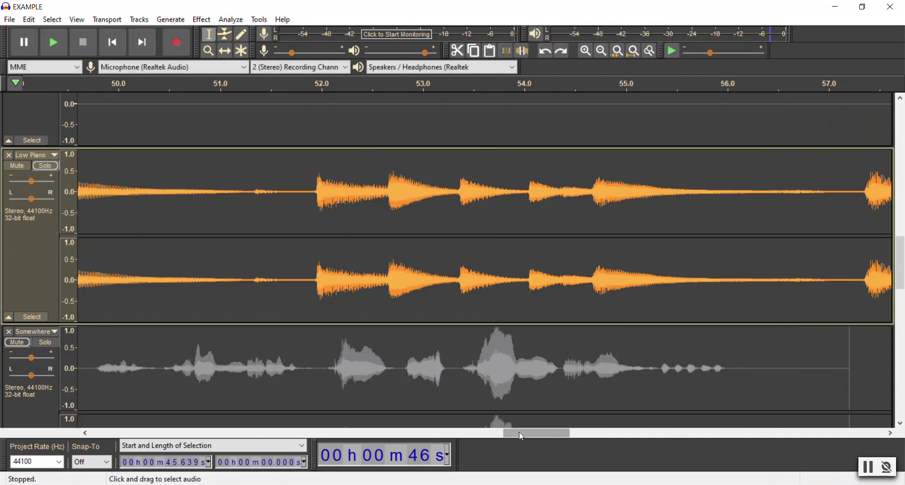
drag(519, 432, 464, 433)
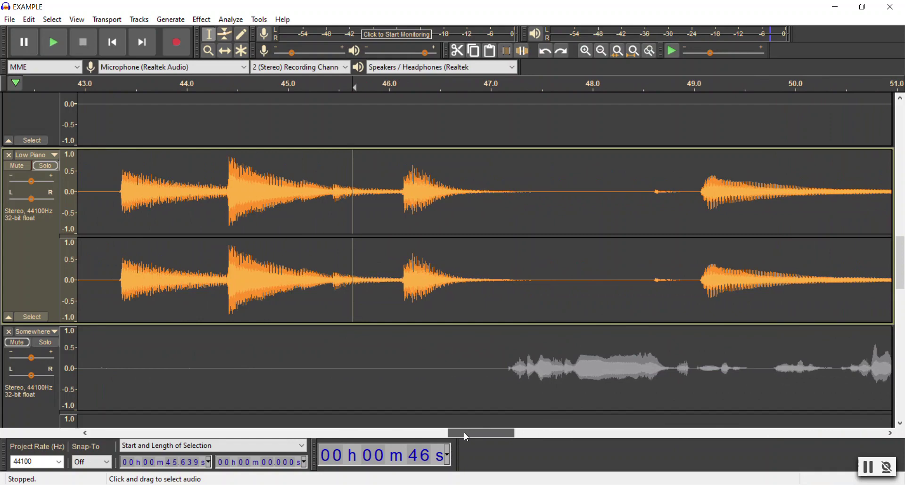
drag(629, 188, 624, 189)
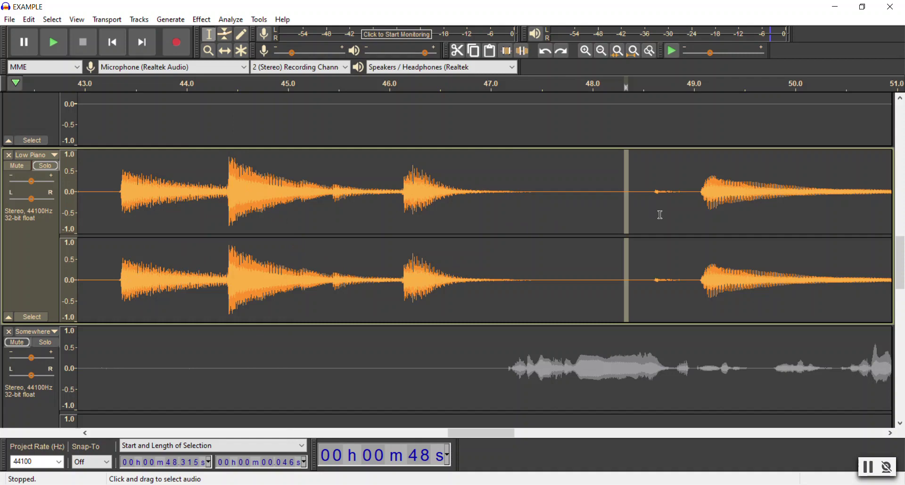
key(Delete)
- Play Low Piano from 43.932 s to hear the shortened gap, stopping shortly after 51 s
click(181, 198)
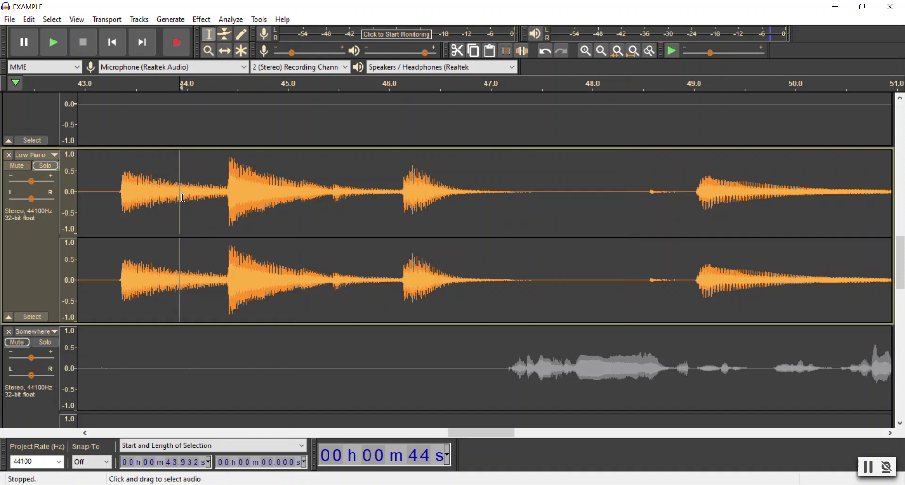
key(space)
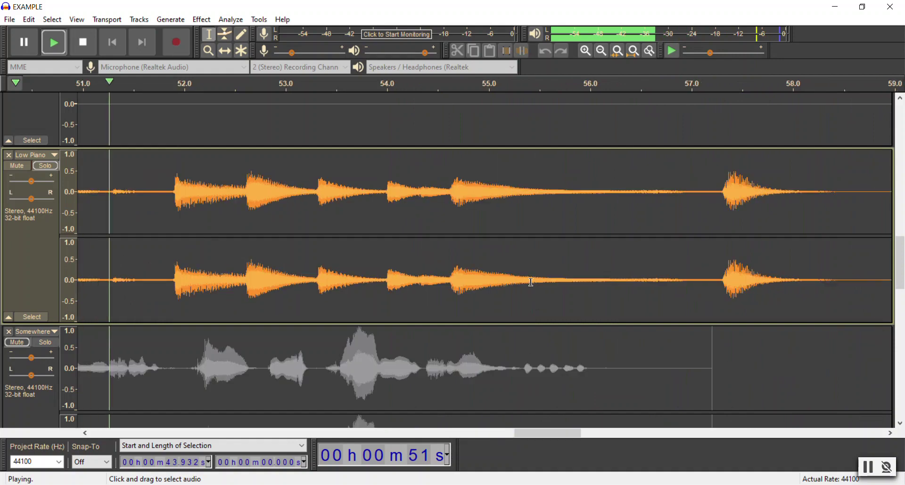
key(space)
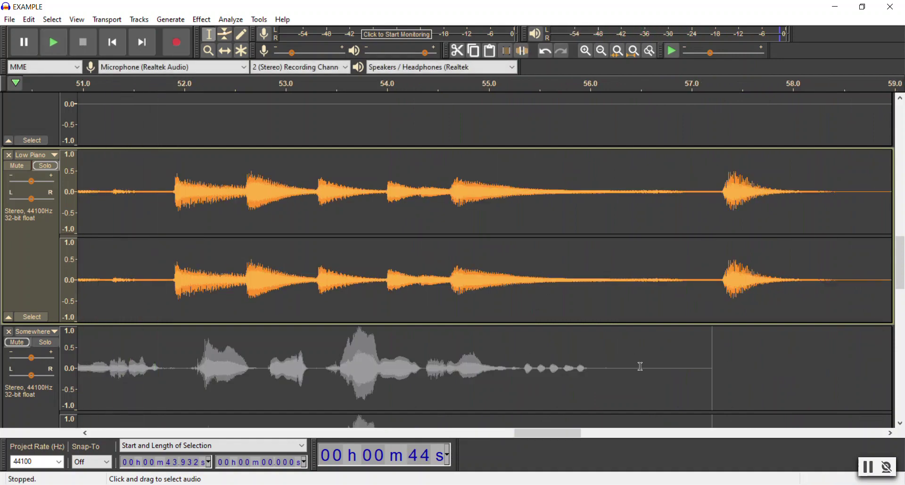
- Mark quiet gaps on Low Piano, first about 0.122 s at 48.042 s and then about 0.075 s at 51.682 s
drag(551, 434, 516, 435)
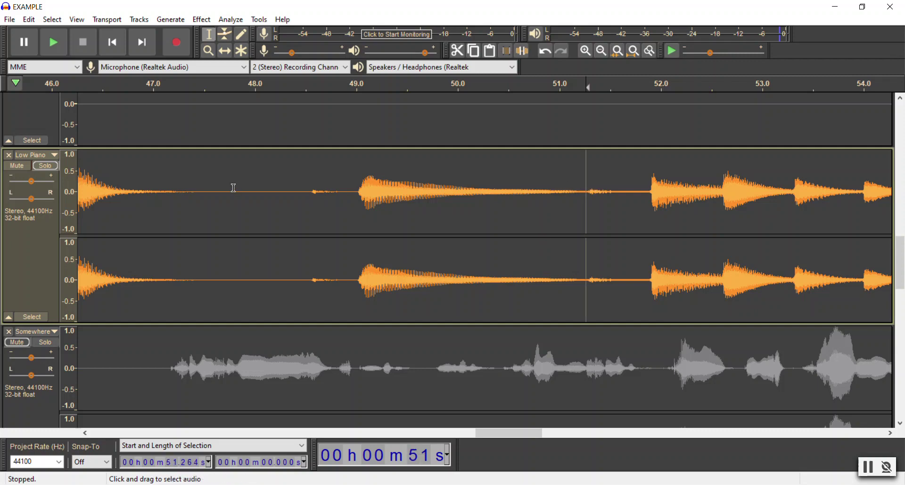
drag(271, 194, 258, 195)
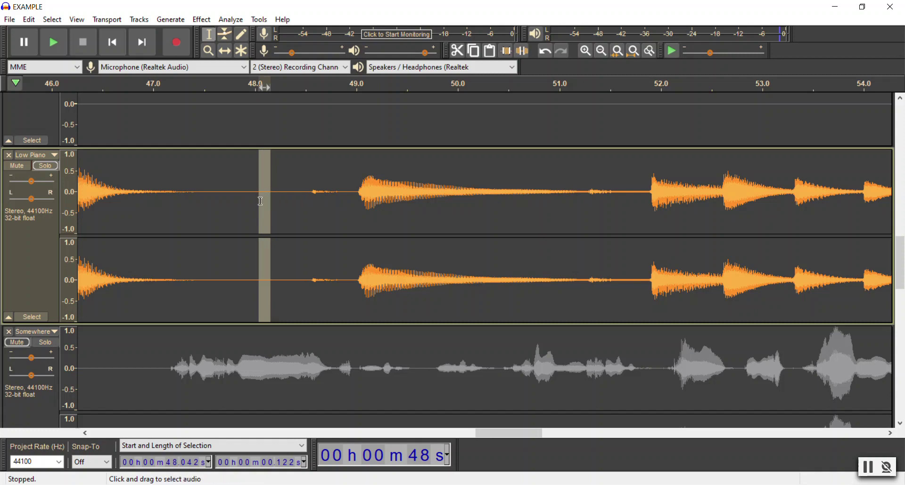
drag(629, 193, 636, 193)
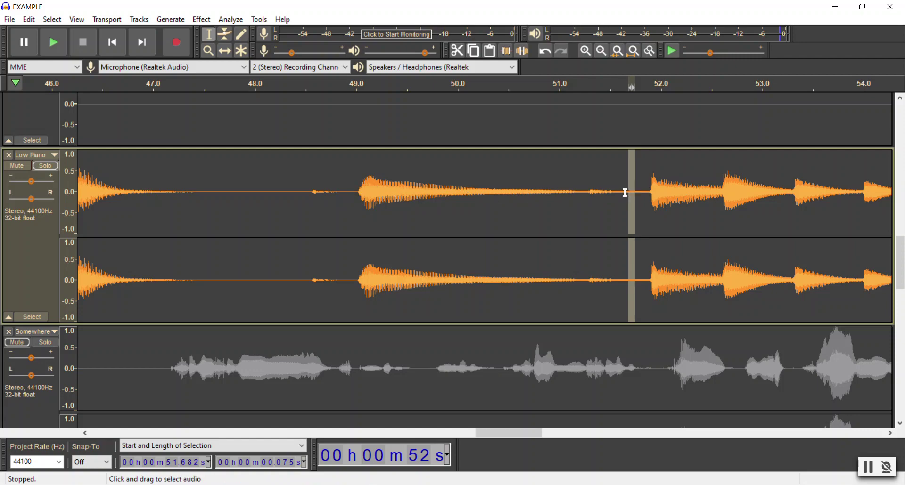
- Select a precise sliver of about 0.007 s at 51.741 s on Low Piano, before the note near 52 s
click(586, 52)
click(586, 51)
click(586, 51)
click(587, 51)
click(586, 51)
click(529, 166)
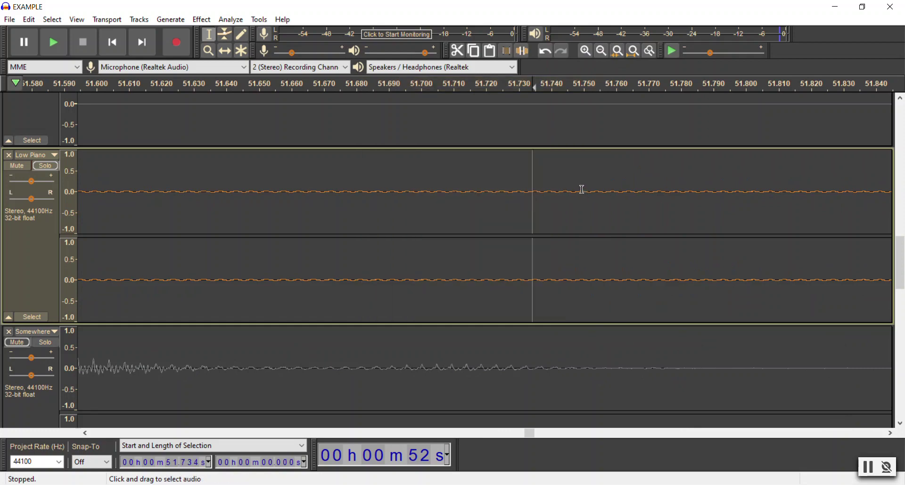
drag(574, 188, 552, 188)
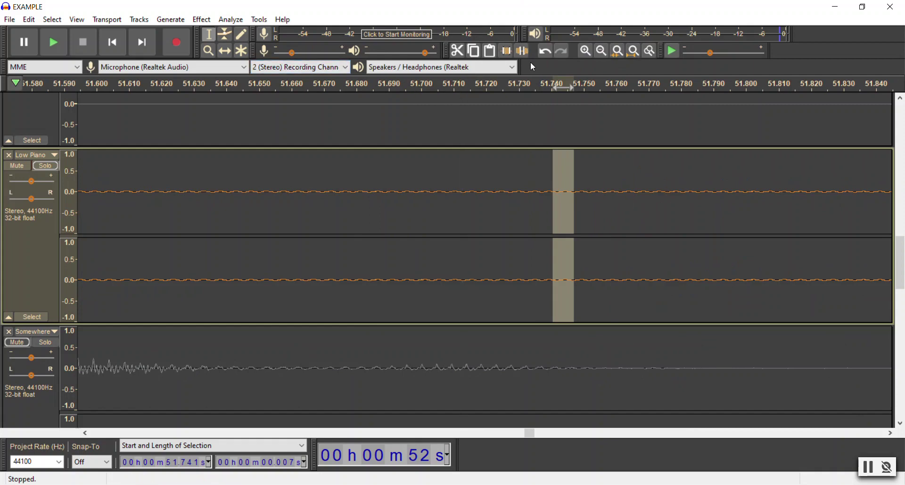
click(600, 52)
click(600, 52)
click(600, 52)
click(601, 52)
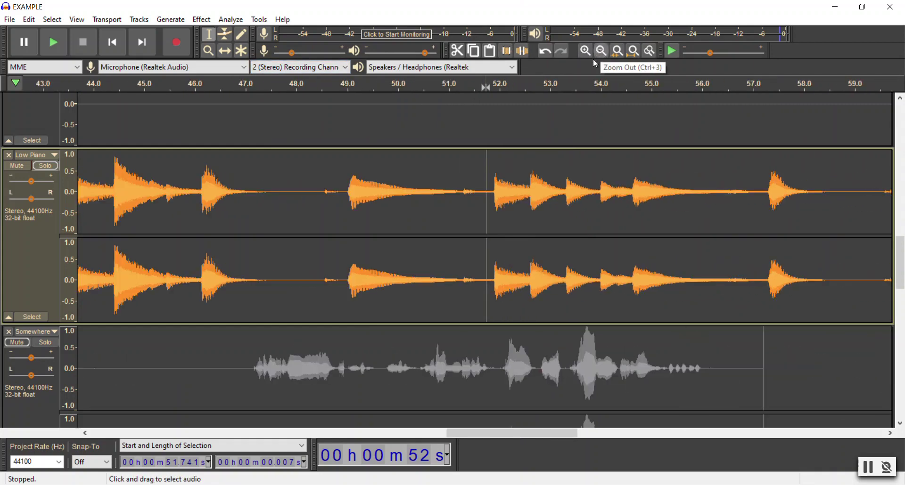